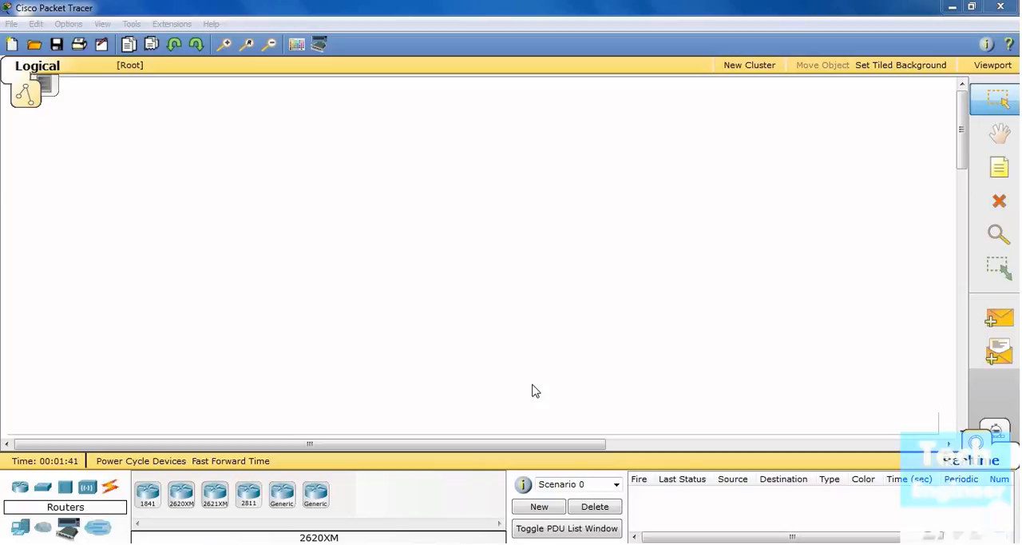
Place a 2620XM router in the workspace and fit WIC-1T modules into both of its WIC slots
left_click(178, 495)
left_click(387, 252)
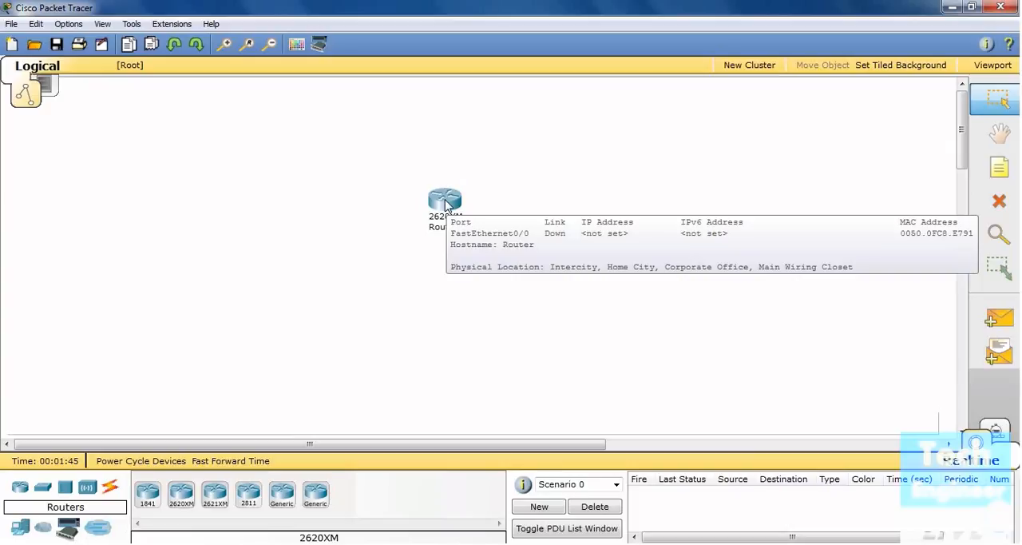
left_click(446, 201)
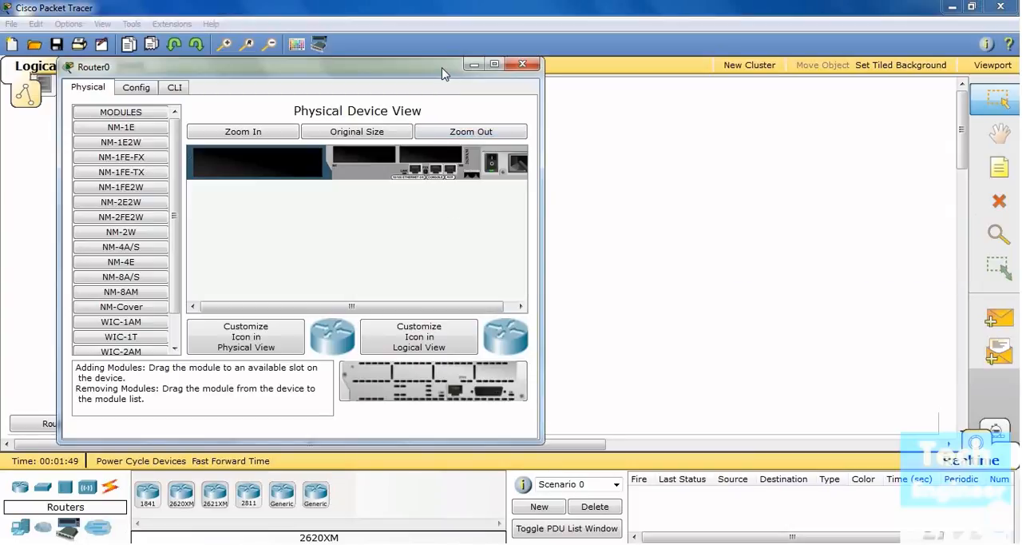
left_click_drag(443, 74, 515, 77)
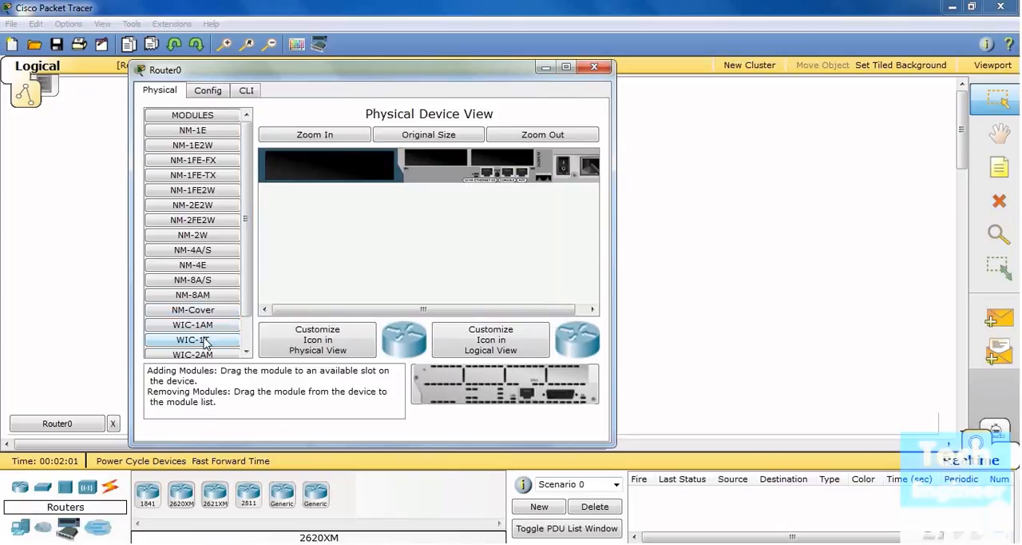
left_click_drag(203, 341, 459, 164)
left_click_drag(196, 340, 504, 165)
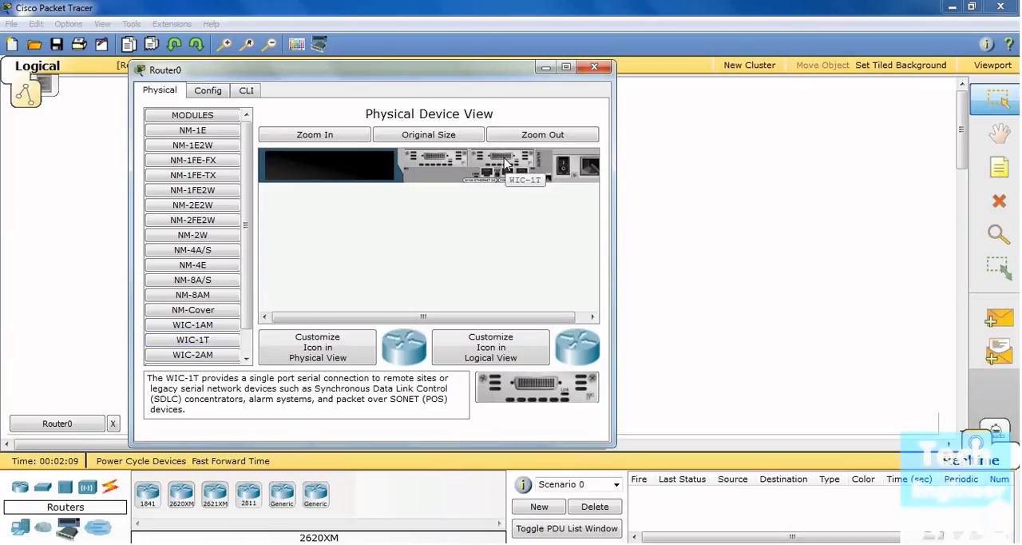
scroll(245, 309, "down", 2)
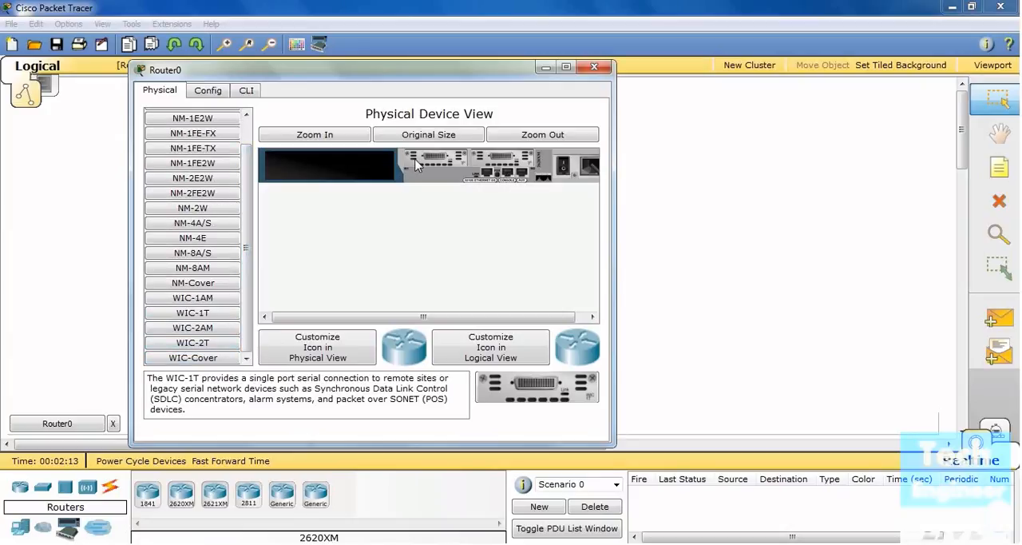
left_click(609, 68)
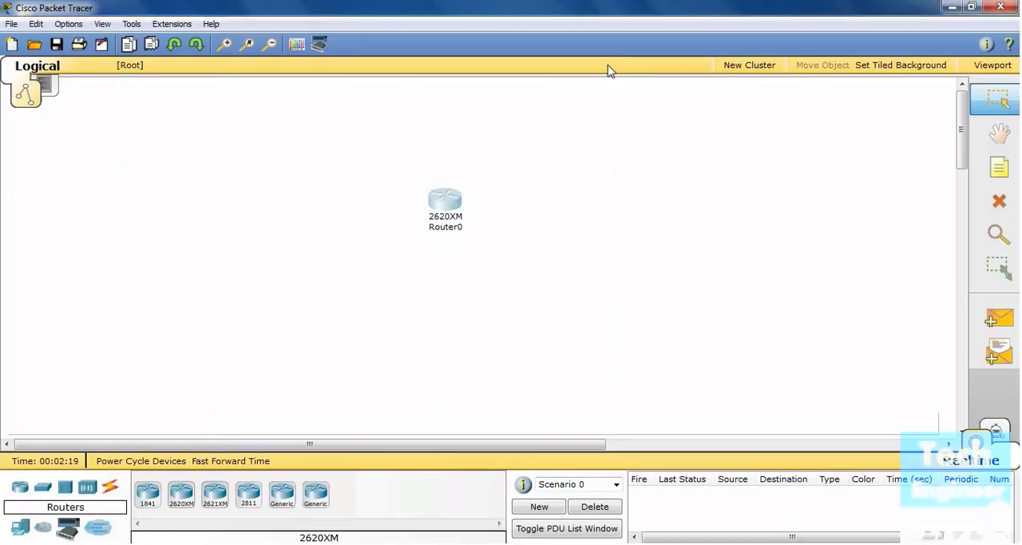
Move Router0 further left in the topology and place a second 2620XM router to its right
left_click_drag(458, 209, 322, 189)
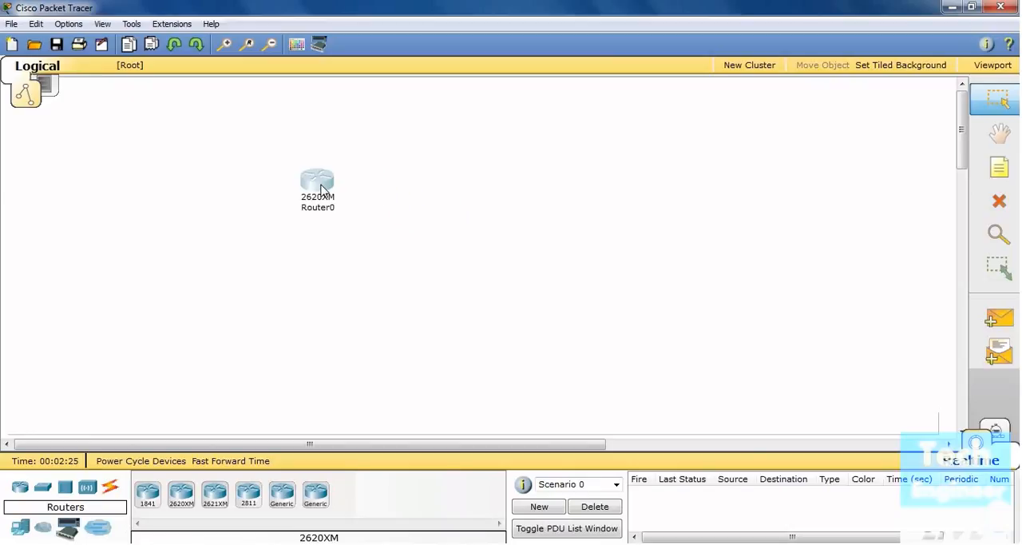
left_click_drag(322, 190, 322, 189)
left_click_drag(190, 501, 573, 186)
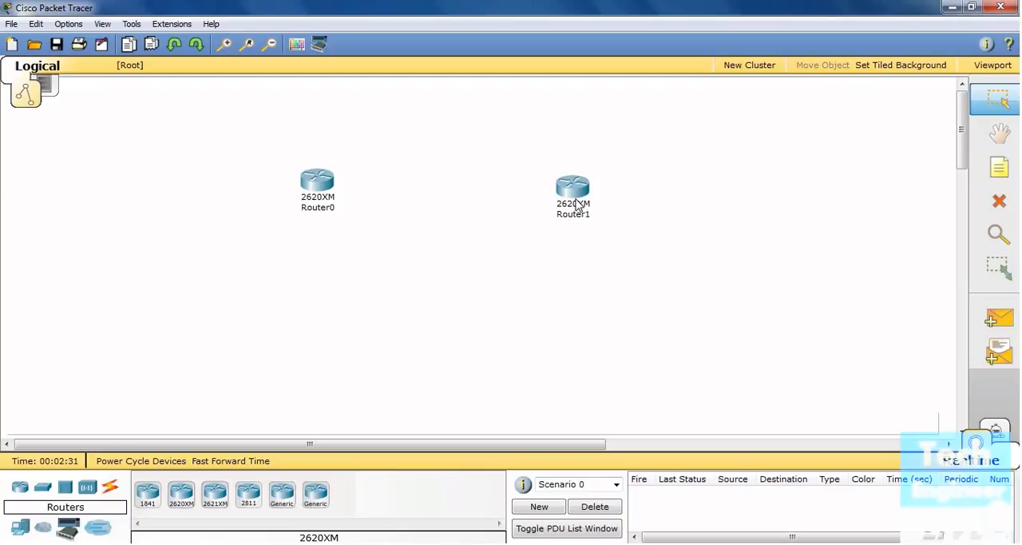
Fit WIC-1T serial modules into both WIC slots of Router1
left_click(576, 203)
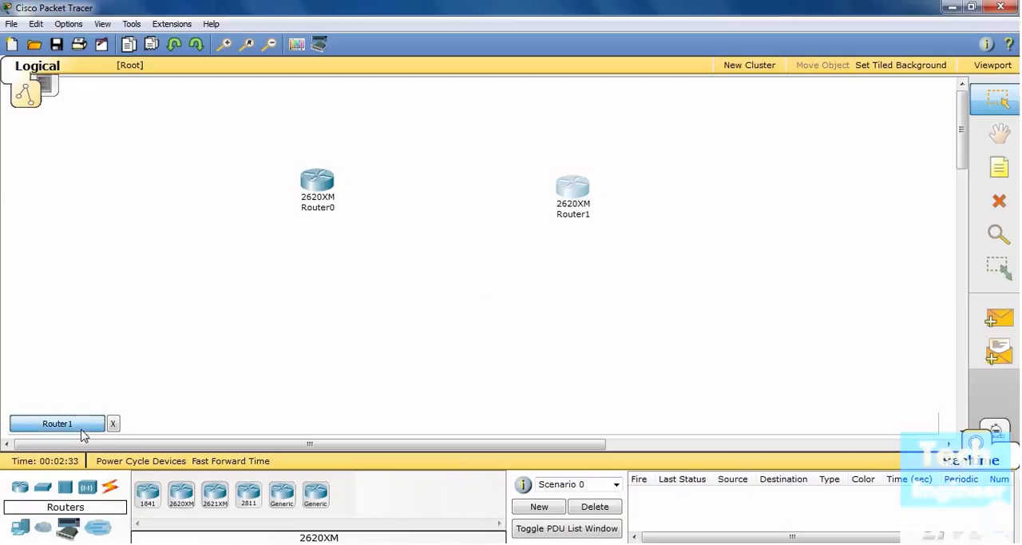
left_click(81, 428)
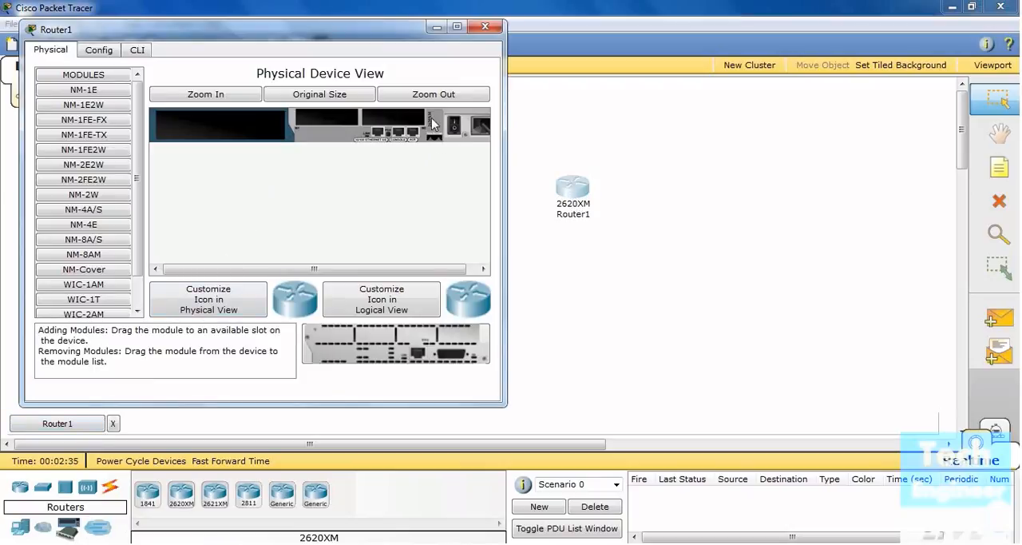
left_click_drag(382, 36, 406, 60)
left_click_drag(130, 324, 342, 150)
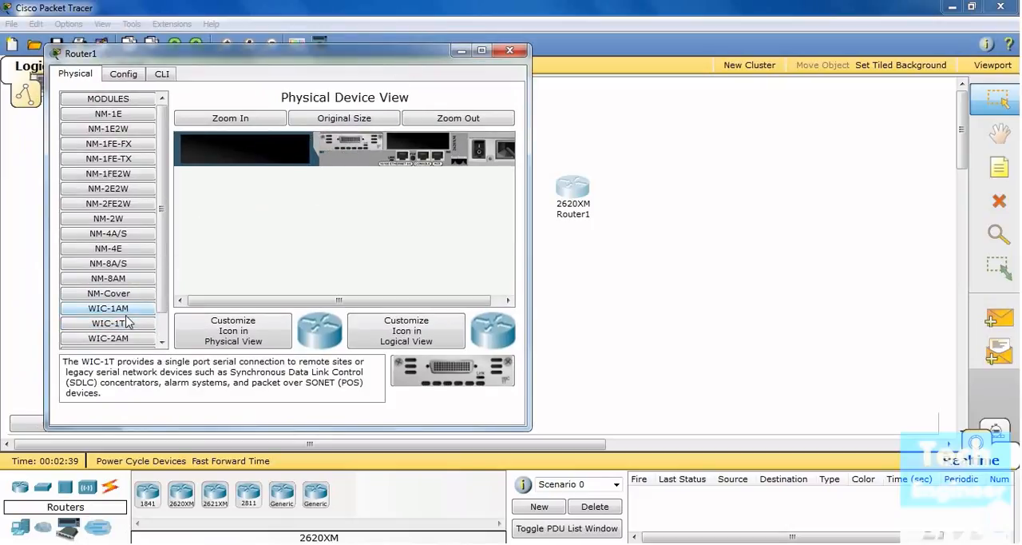
left_click_drag(127, 321, 412, 141)
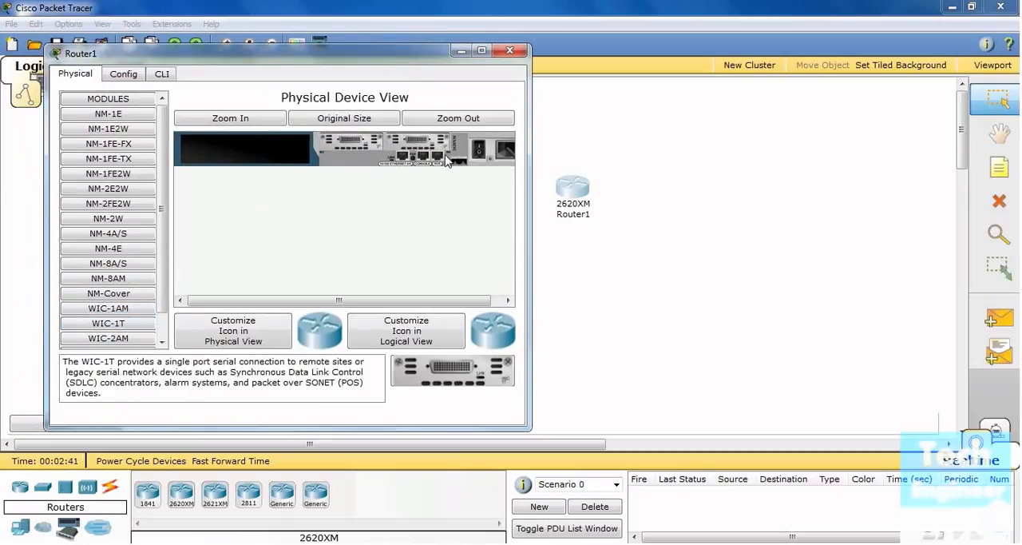
left_click(510, 51)
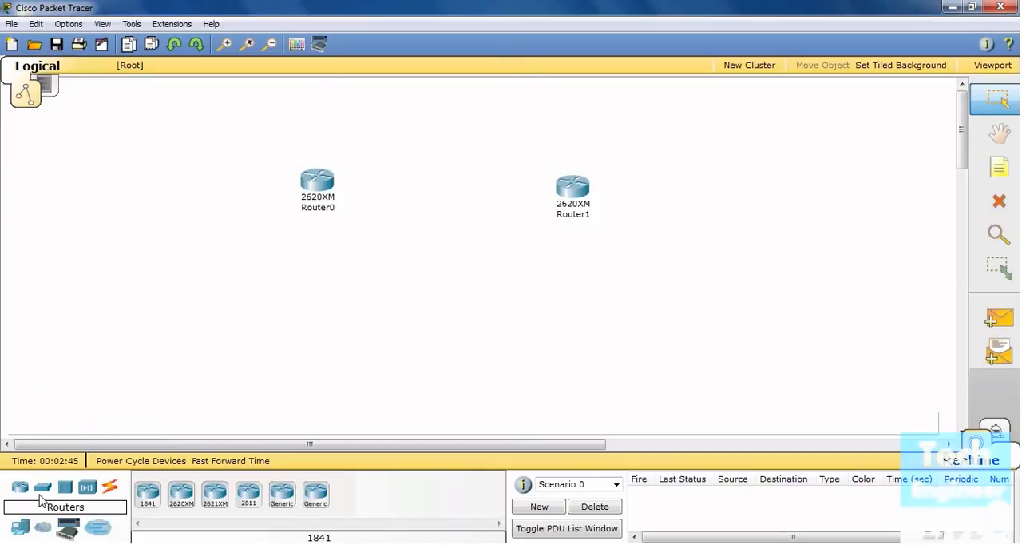
Place a 2960-24TT switch below each router and align Router1 above its switch
left_click(43, 489)
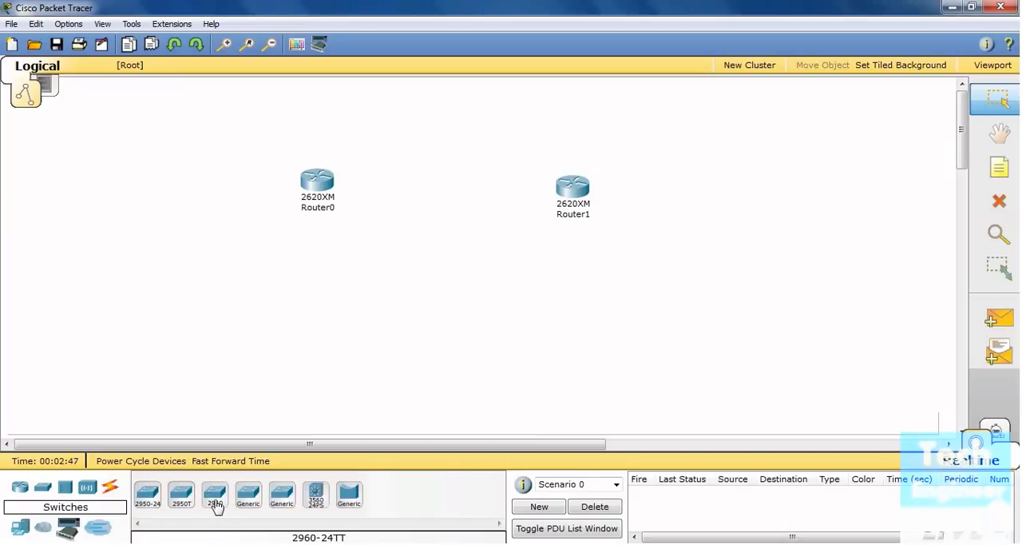
left_click_drag(215, 503, 297, 281)
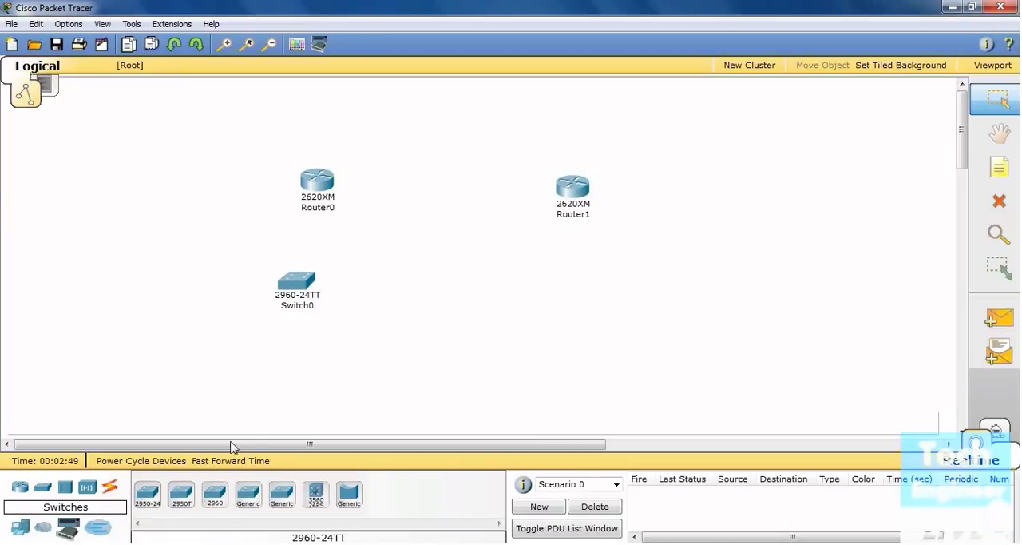
left_click_drag(230, 489, 582, 284)
left_click_drag(567, 200, 572, 188)
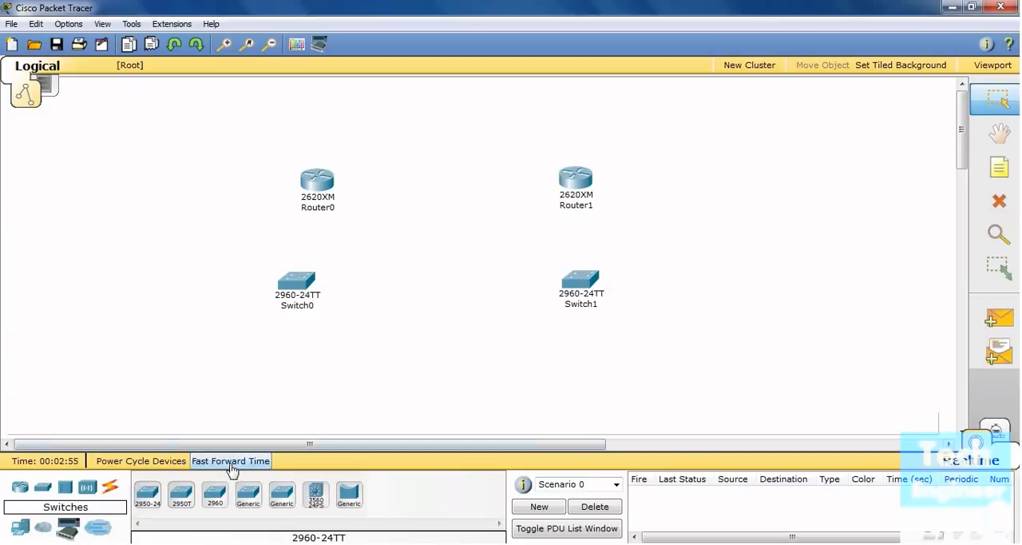
Place four generic PCs, two below Switch0 and two below Switch1
left_click(20, 527)
left_click_drag(147, 493, 167, 381)
left_click_drag(147, 499, 266, 385)
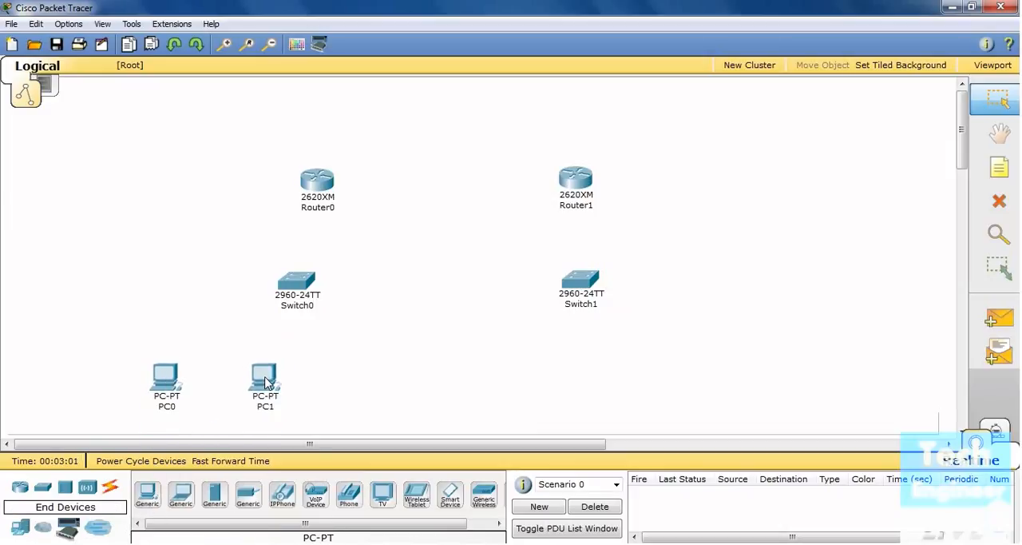
left_click_drag(167, 488, 524, 380)
left_click_drag(147, 497, 621, 384)
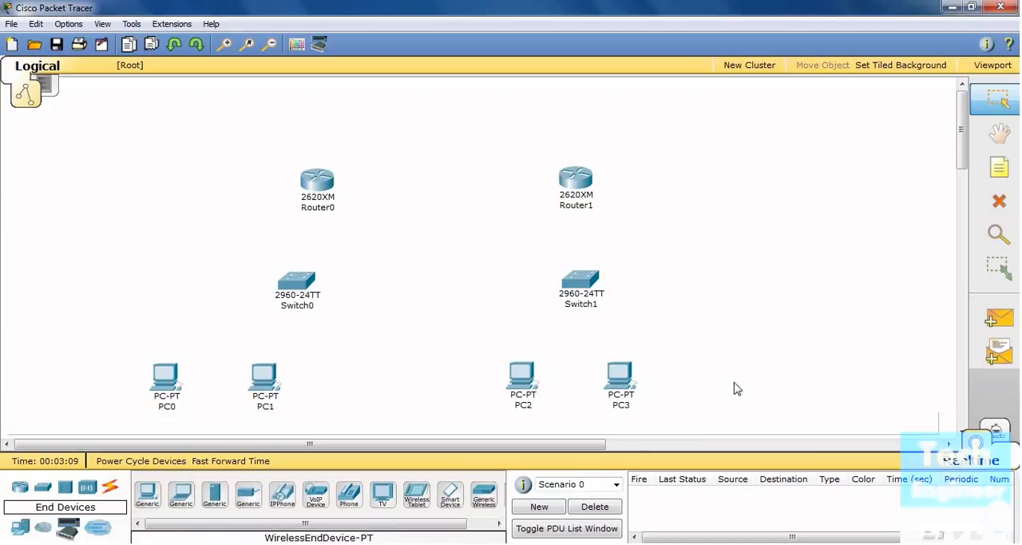
Connect Serial0/0 on Router0 to Serial0/1 on Router1 with a Serial DCE cable and check the port labels
left_click(110, 493)
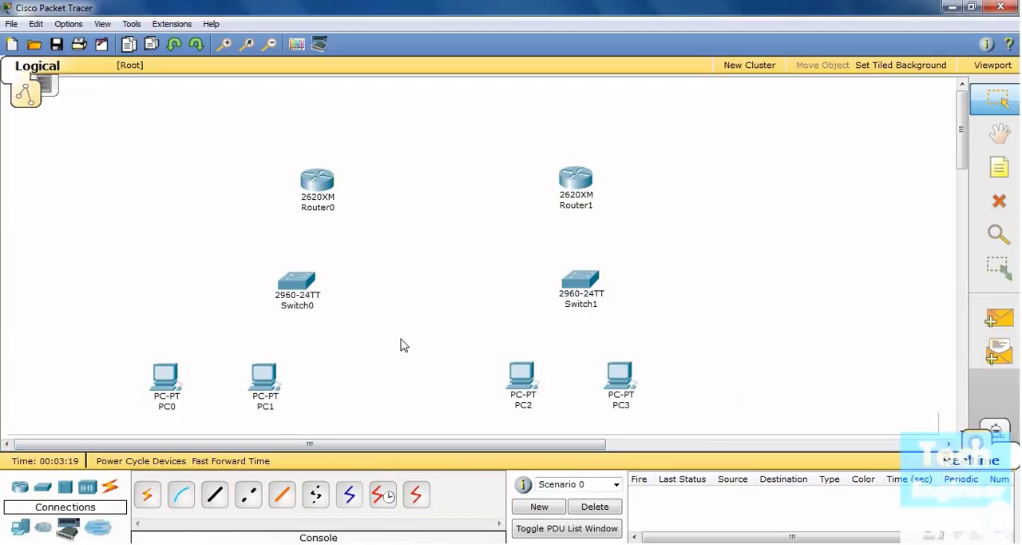
mouse_move(332, 183)
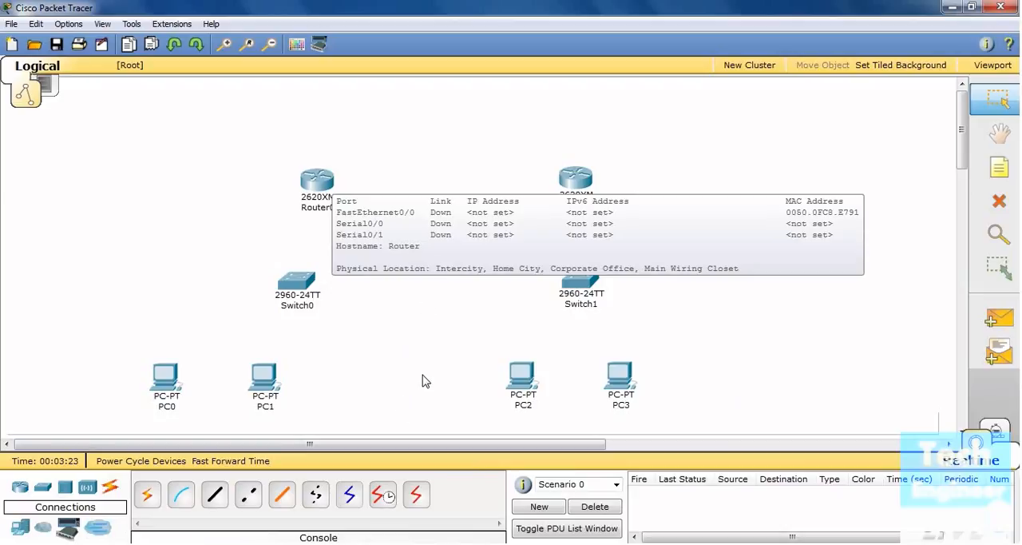
left_click(385, 496)
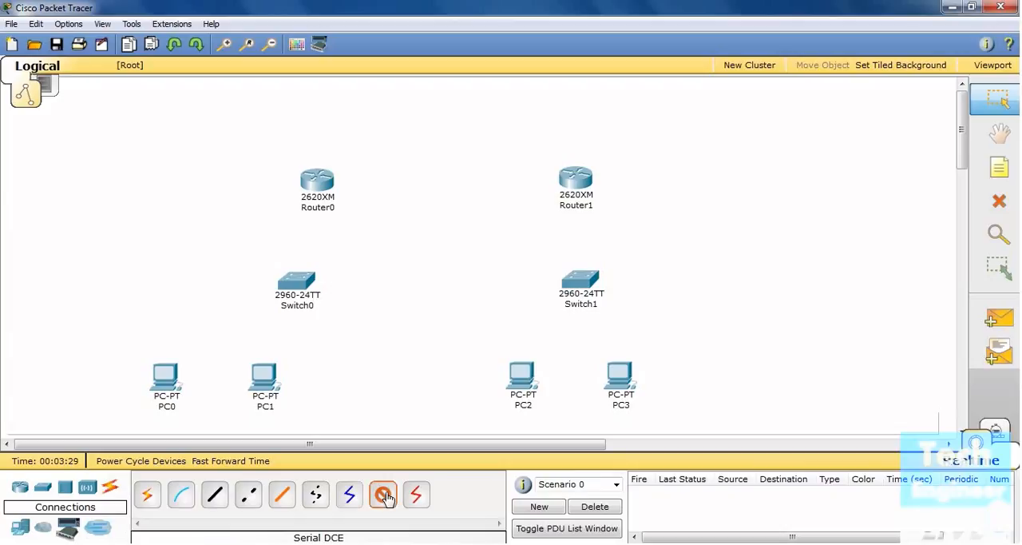
left_click(320, 181)
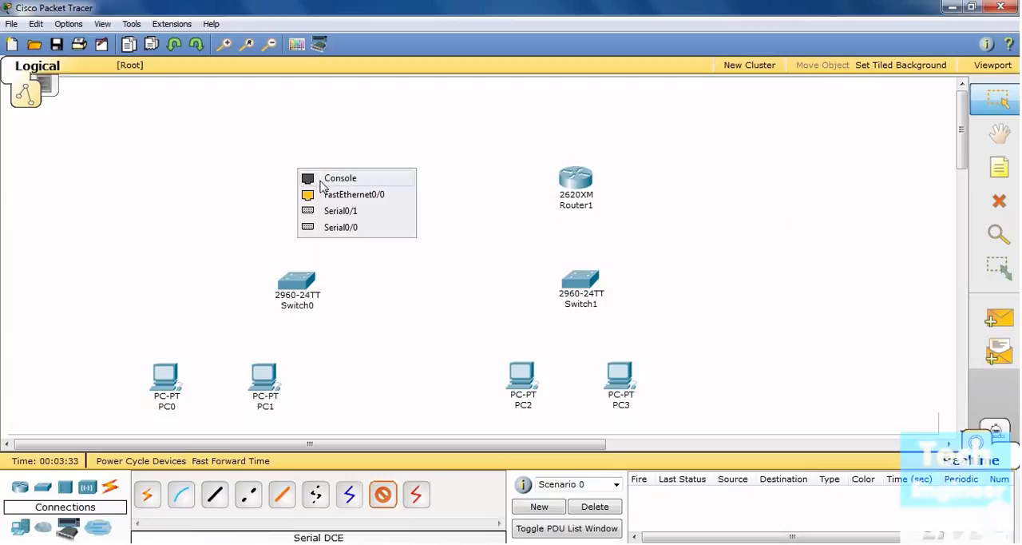
left_click(345, 230)
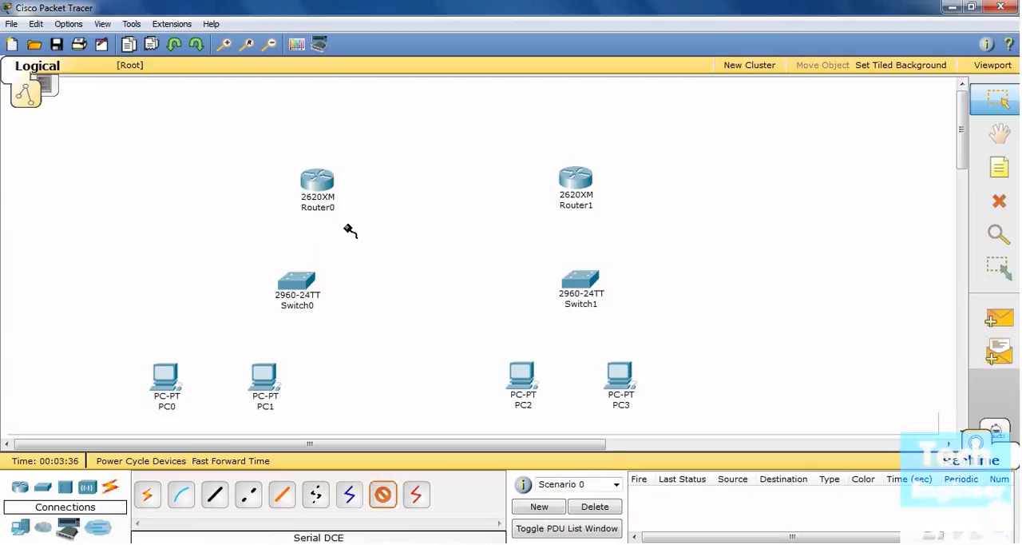
left_click(577, 182)
left_click(592, 209)
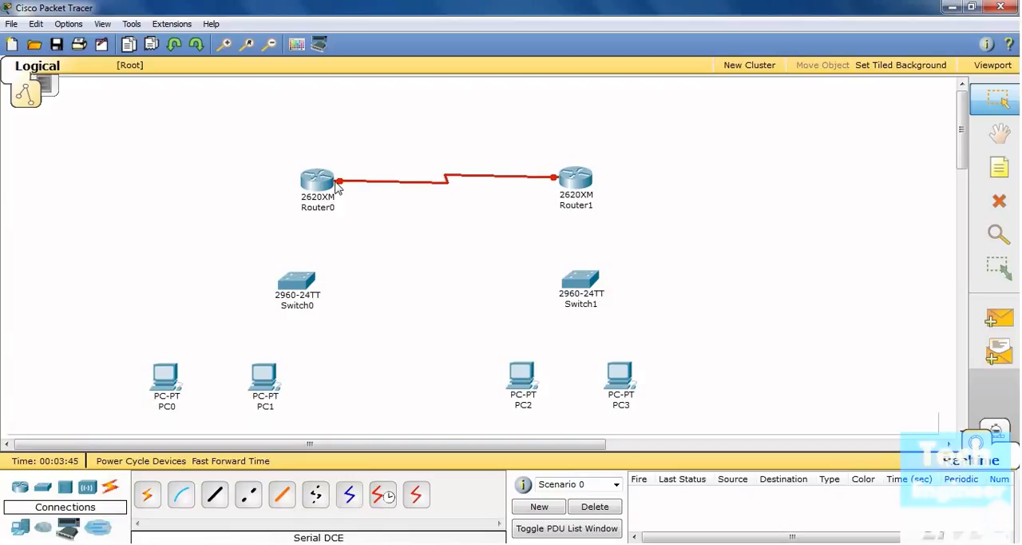
mouse_move(337, 186)
mouse_move(571, 187)
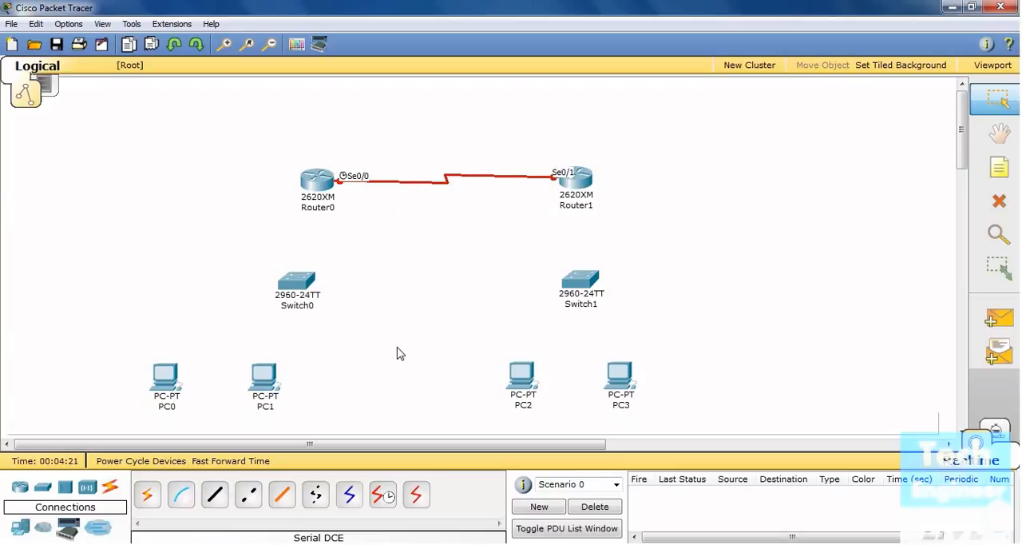
left_click(382, 497)
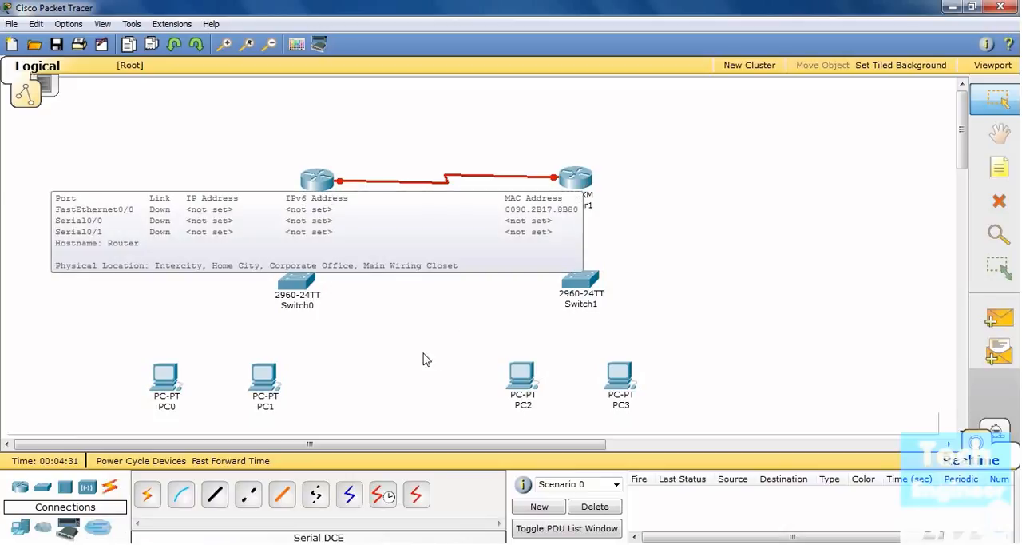
Connect FastEthernet0/0 on Router0 to FastEthernet0/24 on Switch0 with a Copper Straight-Through cable
left_click(216, 495)
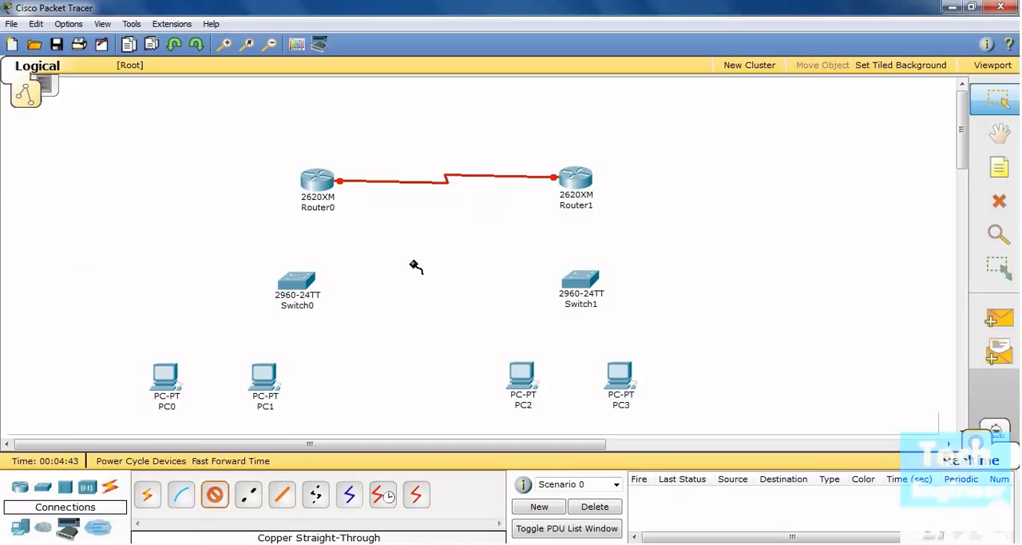
left_click(319, 182)
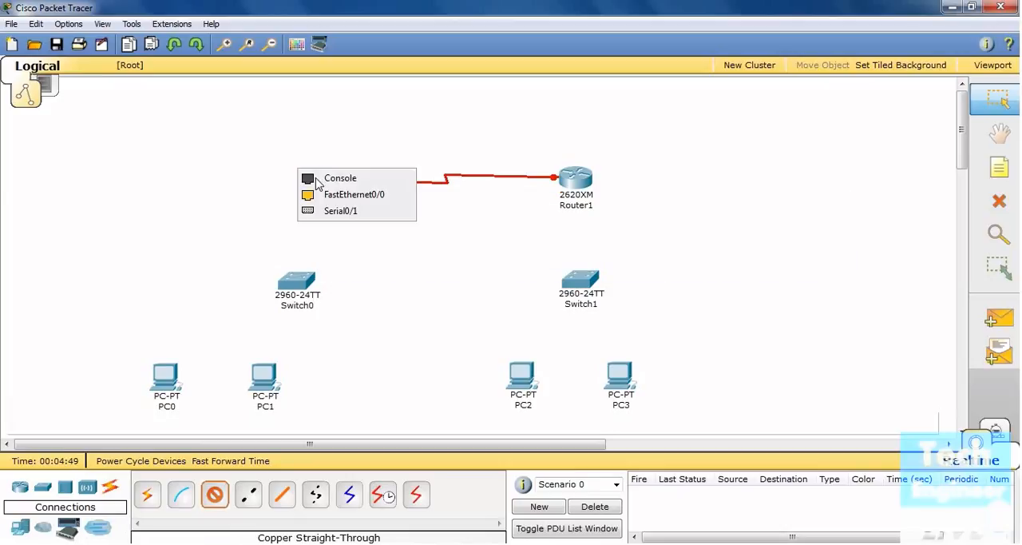
left_click(369, 198)
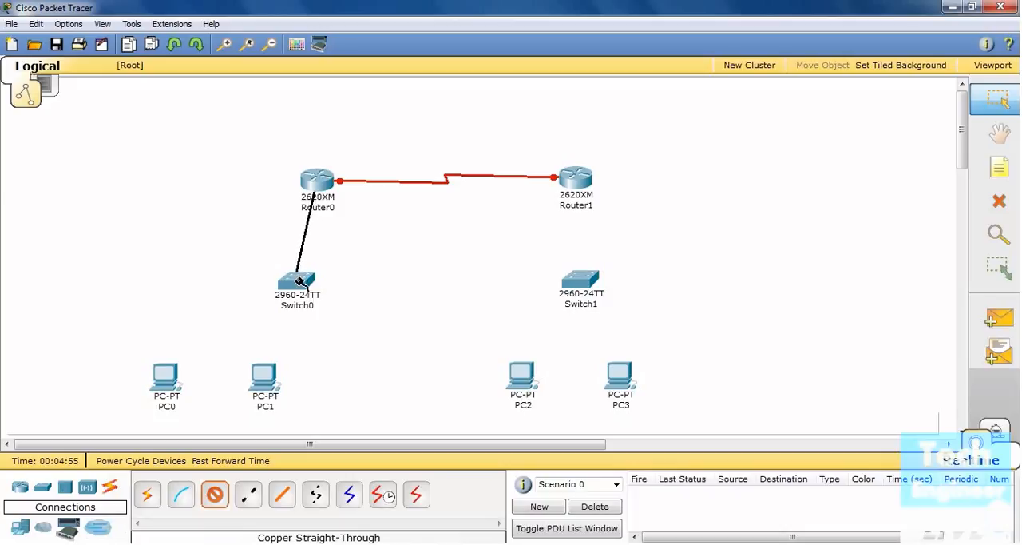
left_click(301, 281)
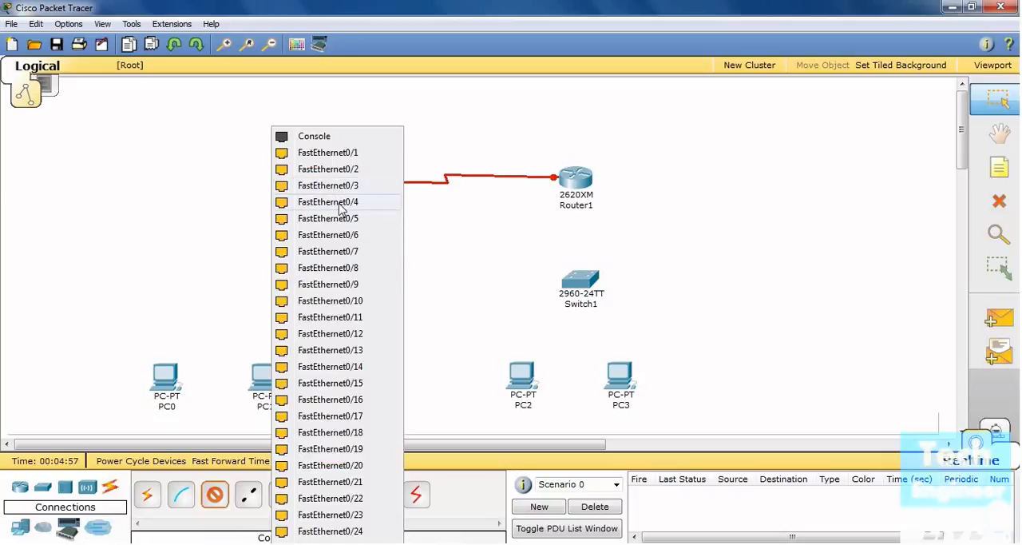
left_click(356, 531)
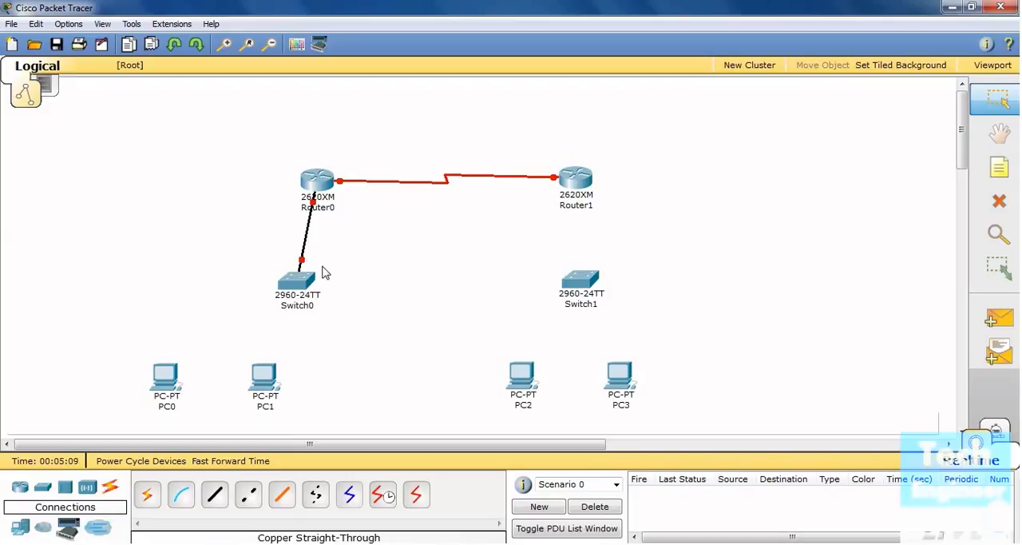
Connect FastEthernet0/1 on Switch0 to PC0 with a Copper Straight-Through cable
mouse_move(307, 297)
mouse_move(322, 210)
left_click(214, 495)
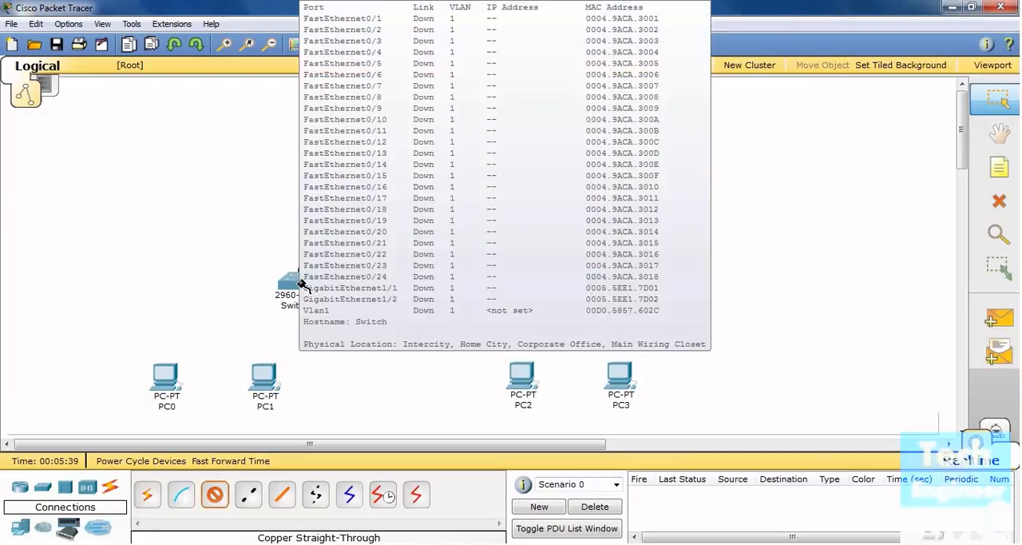
left_click(290, 283)
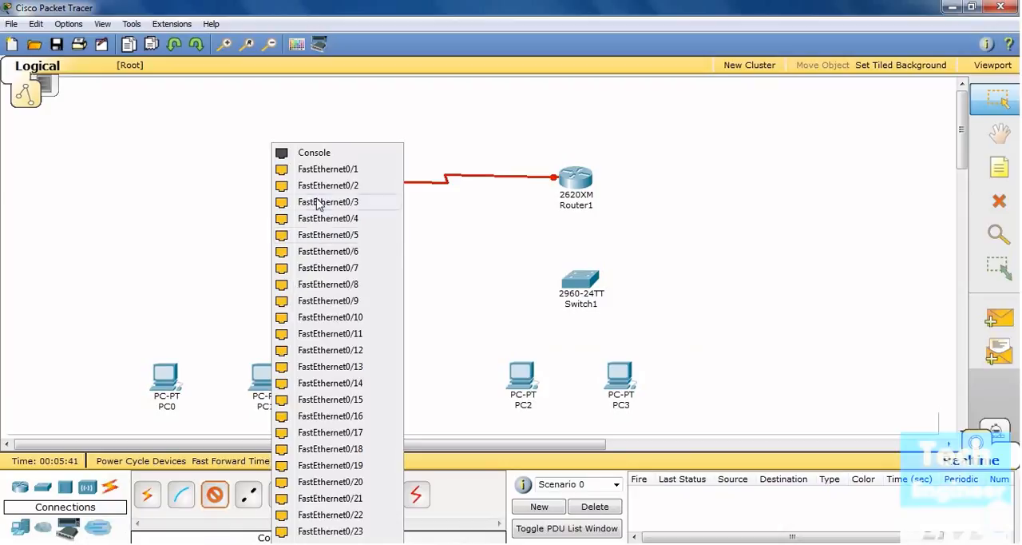
left_click(326, 173)
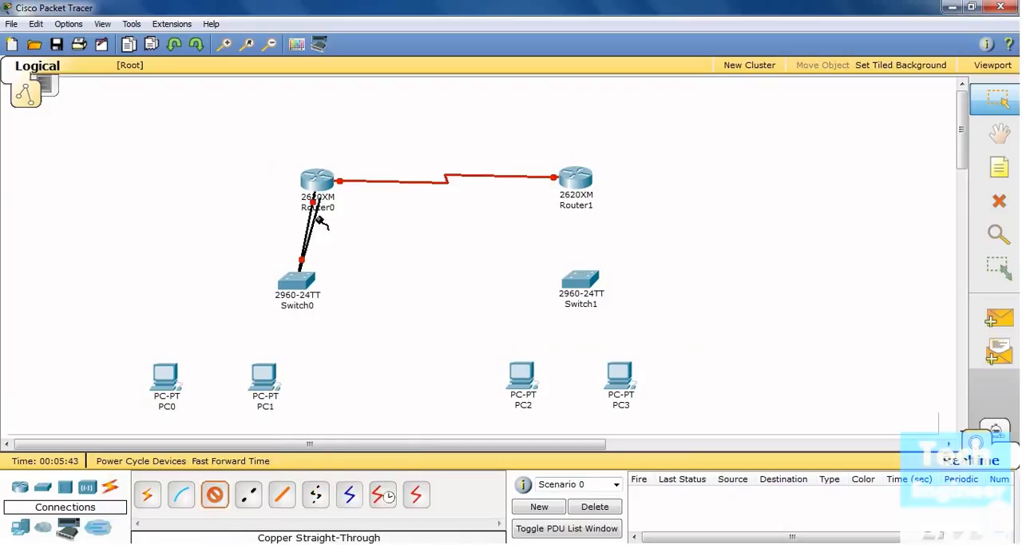
left_click(168, 385)
left_click(171, 389)
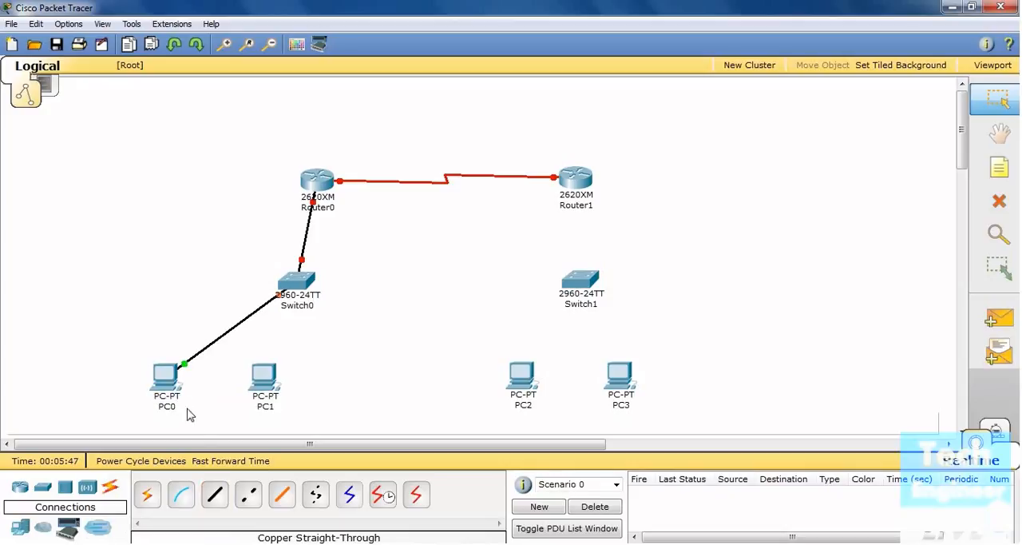
Connect FastEthernet0/2 on Switch0 to the FastEthernet port of PC1 with a Copper Straight-Through cable
left_click(211, 501)
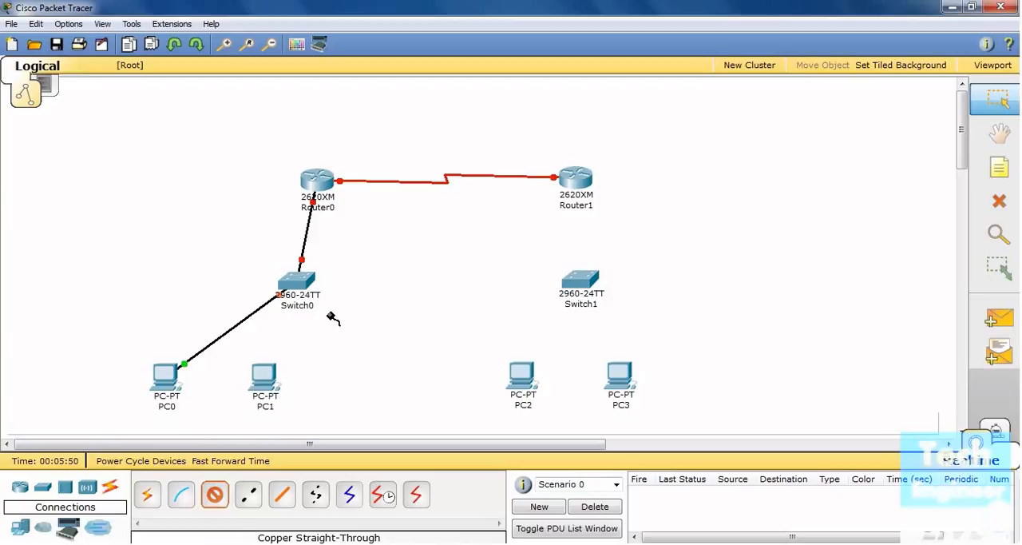
left_click(300, 281)
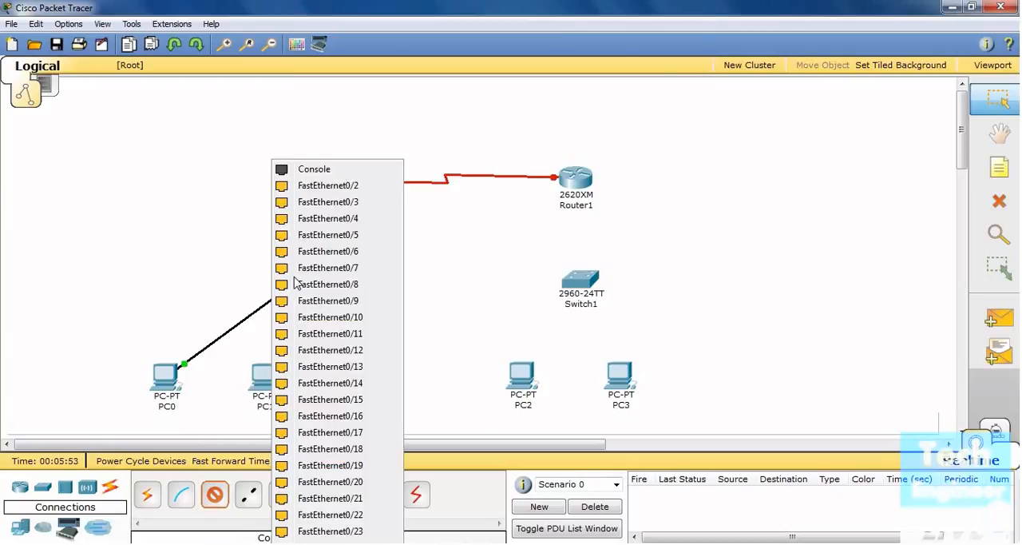
left_click(322, 191)
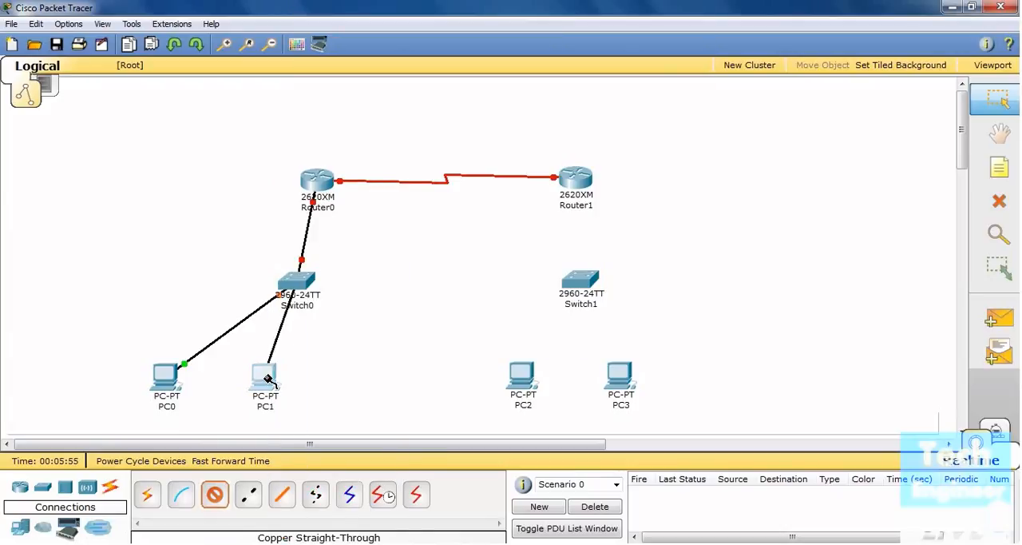
left_click(266, 375)
left_click(294, 389)
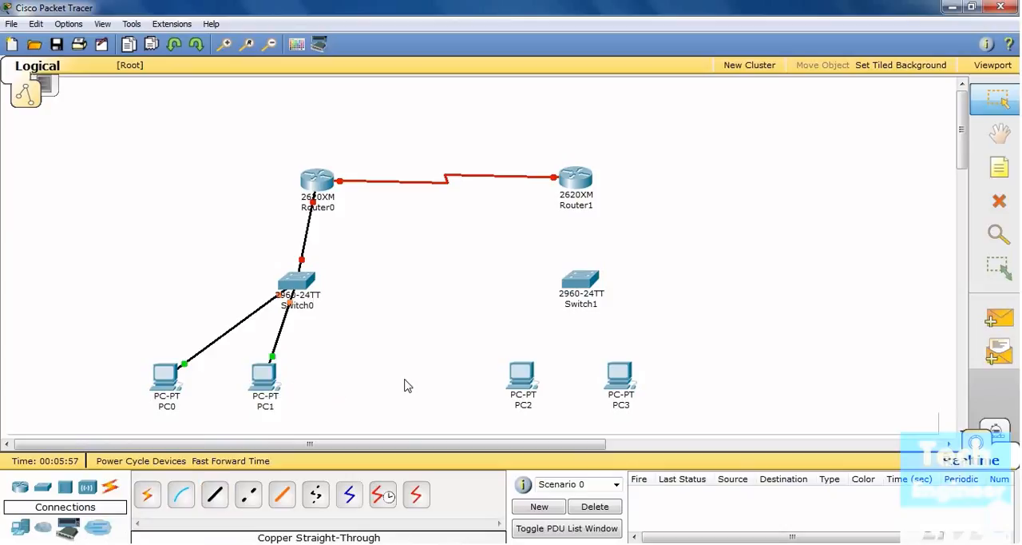
Connect FastEthernet0/0 on Router1 to FastEthernet0/24 on Switch1 with a Copper Straight-Through cable
left_click(215, 496)
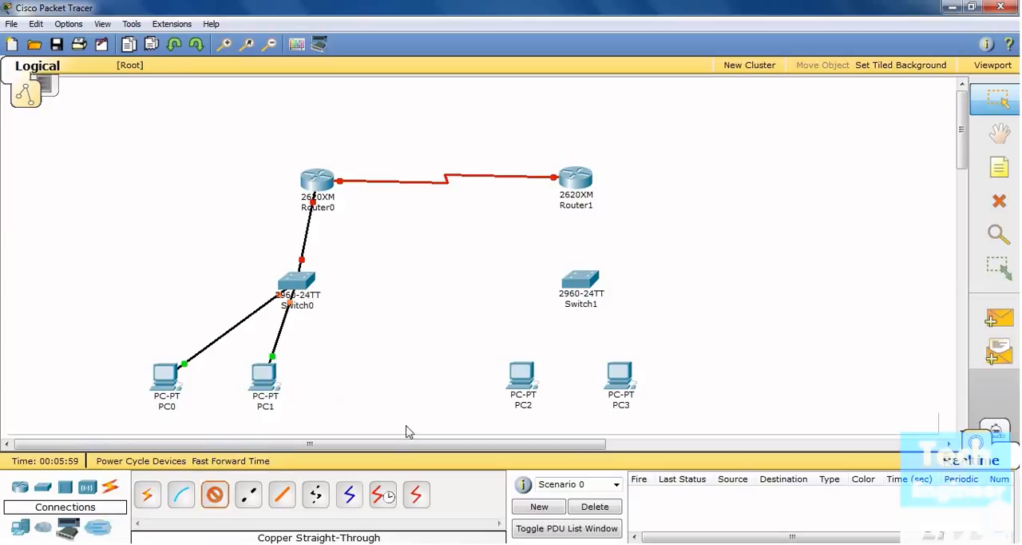
left_click(579, 184)
left_click(599, 194)
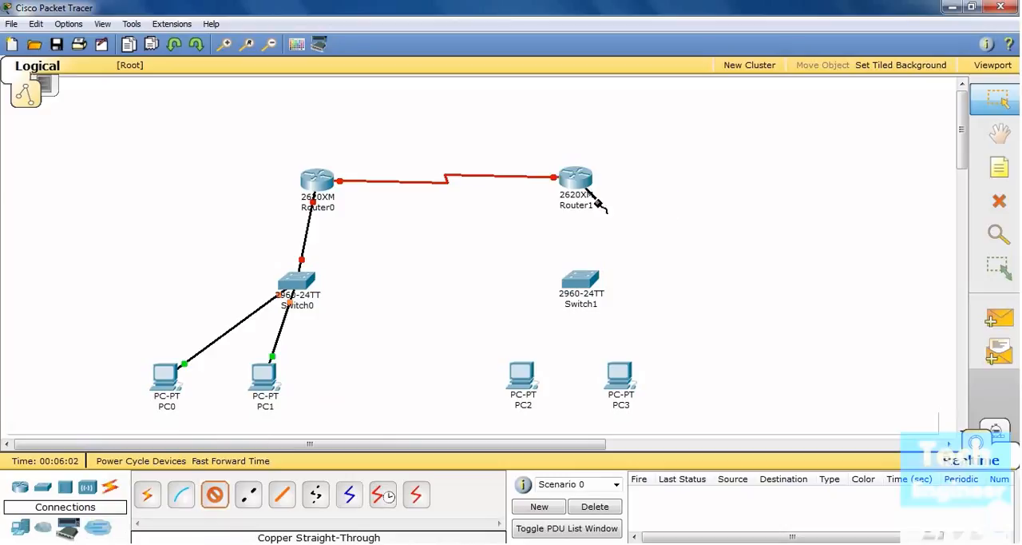
left_click(582, 280)
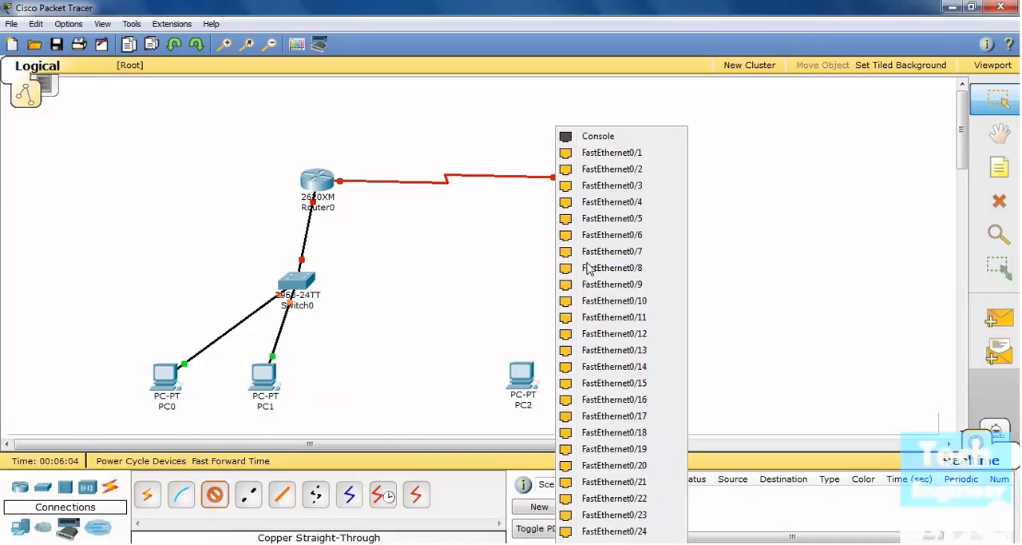
left_click(592, 532)
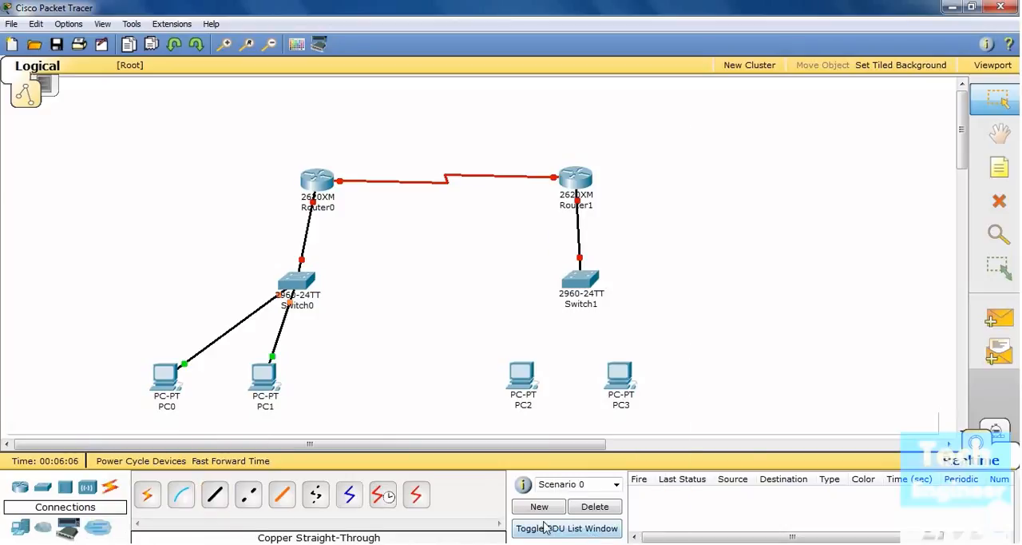
Connect FastEthernet0/1 on Switch1 to the FastEthernet port of PC2 with a Copper Straight-Through cable
left_click(582, 281)
left_click(595, 174)
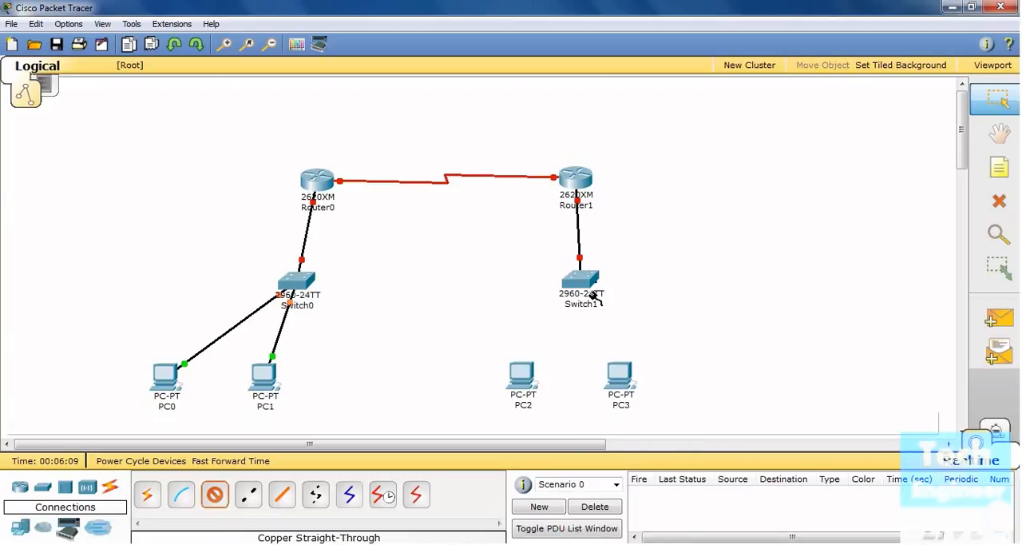
left_click(524, 371)
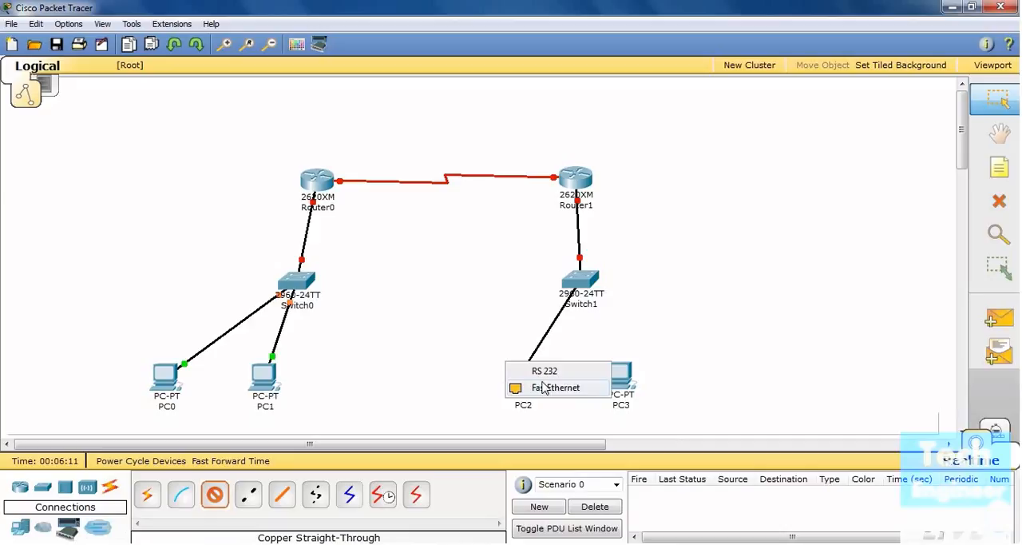
left_click(546, 387)
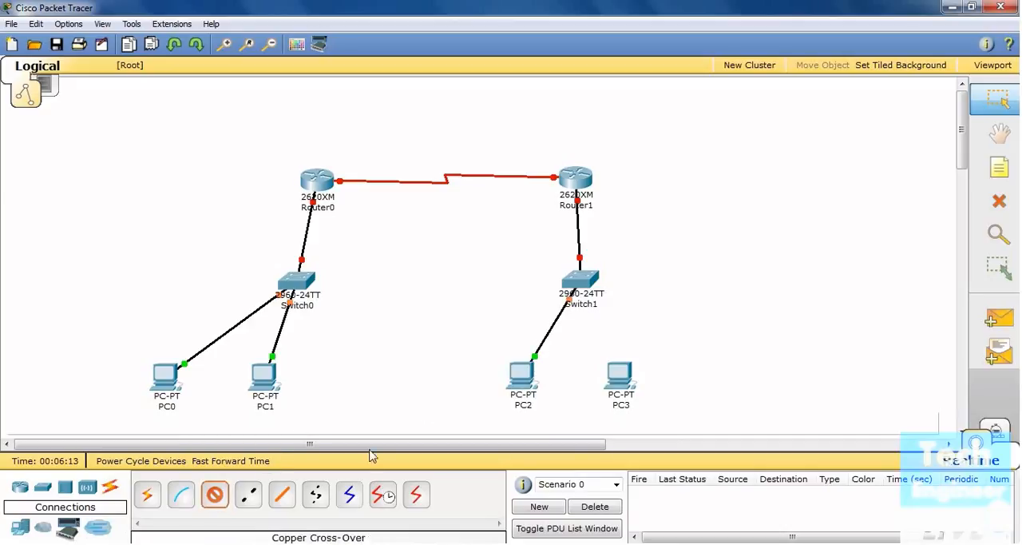
Connect FastEthernet0/2 on Switch1 to the FastEthernet port of PC3 with a Copper Straight-Through cable
left_click(578, 283)
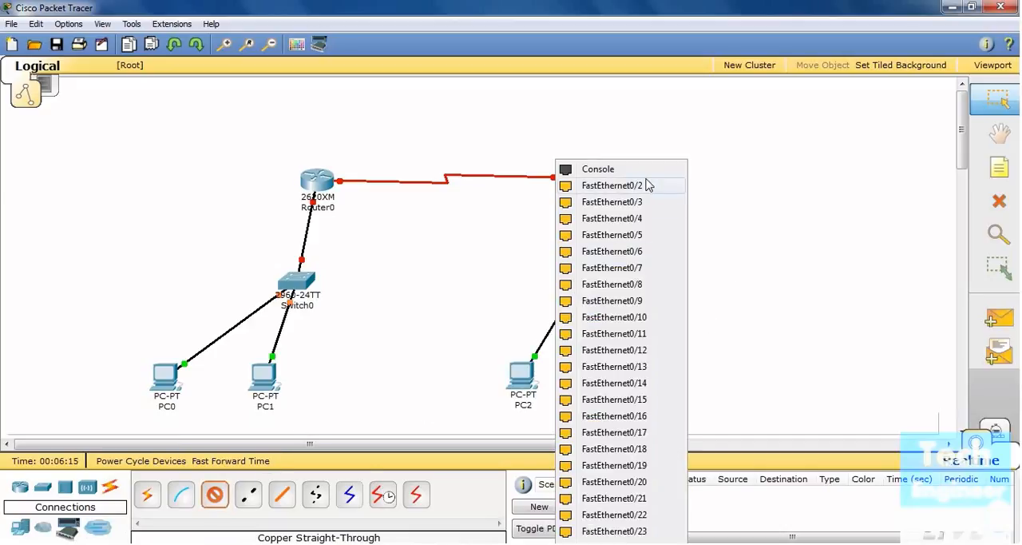
left_click(647, 185)
left_click(621, 384)
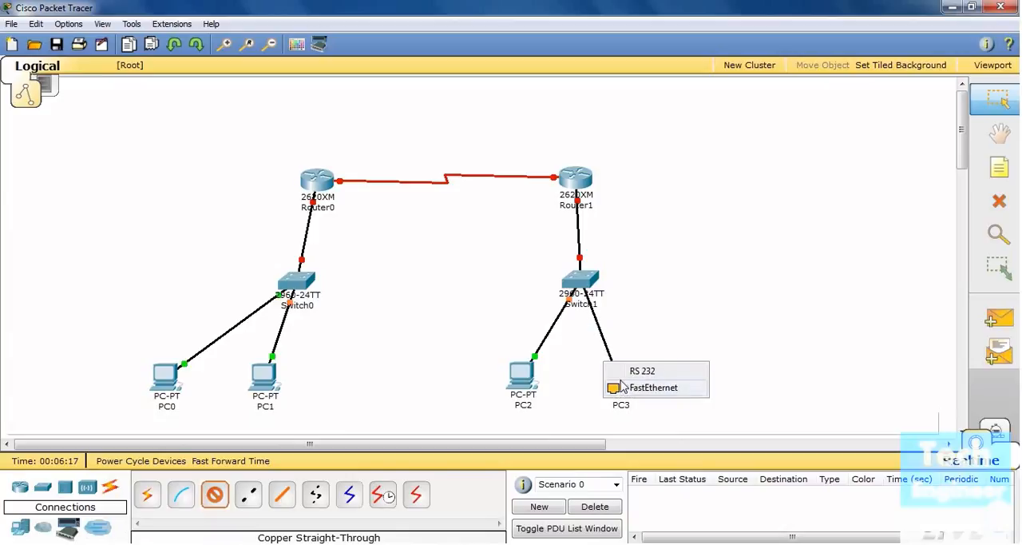
left_click(646, 387)
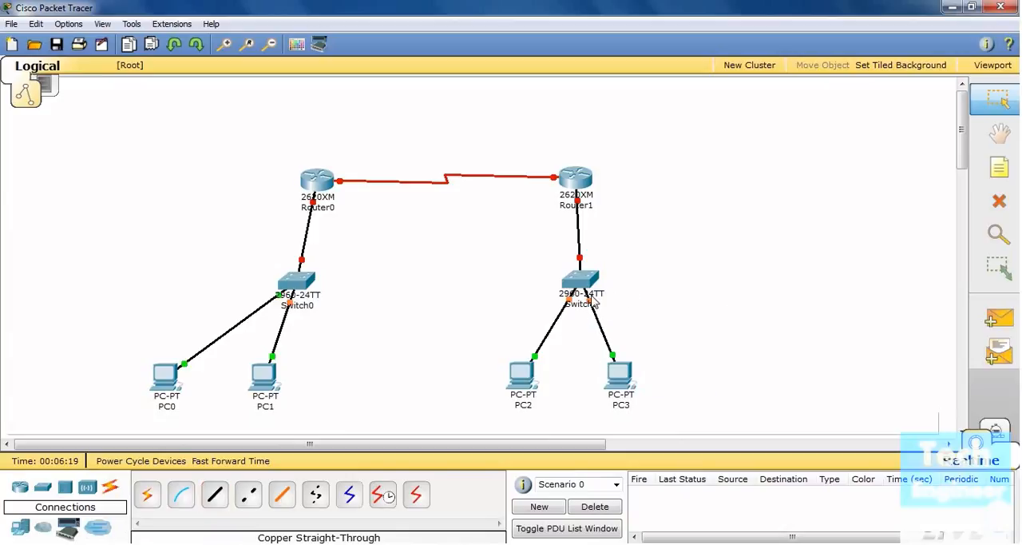
Nudge Switch0 slightly closer to Router0 and examine the links' port labels and the network details of PC2 and PC3
mouse_move(591, 305)
left_click_drag(289, 285, 285, 278)
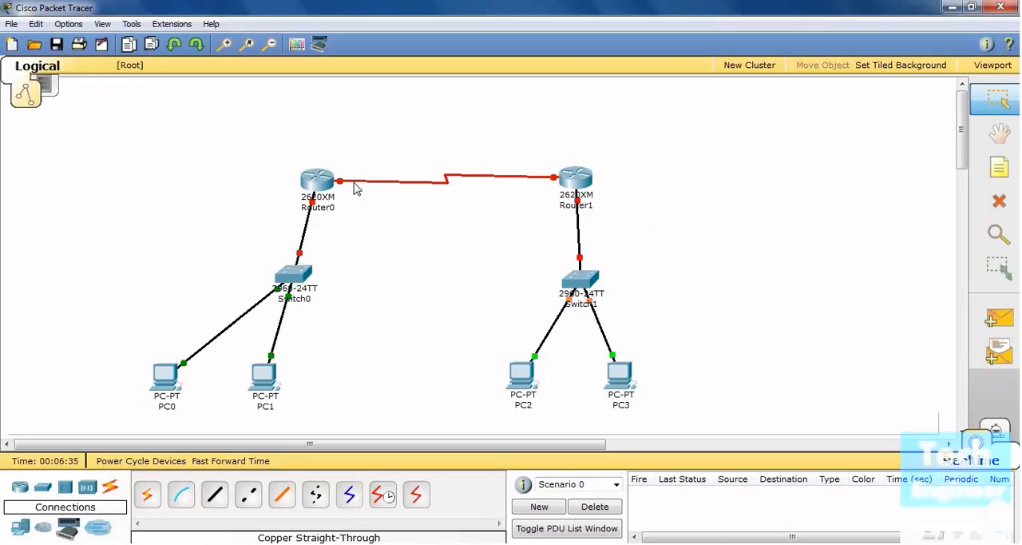
mouse_move(361, 186)
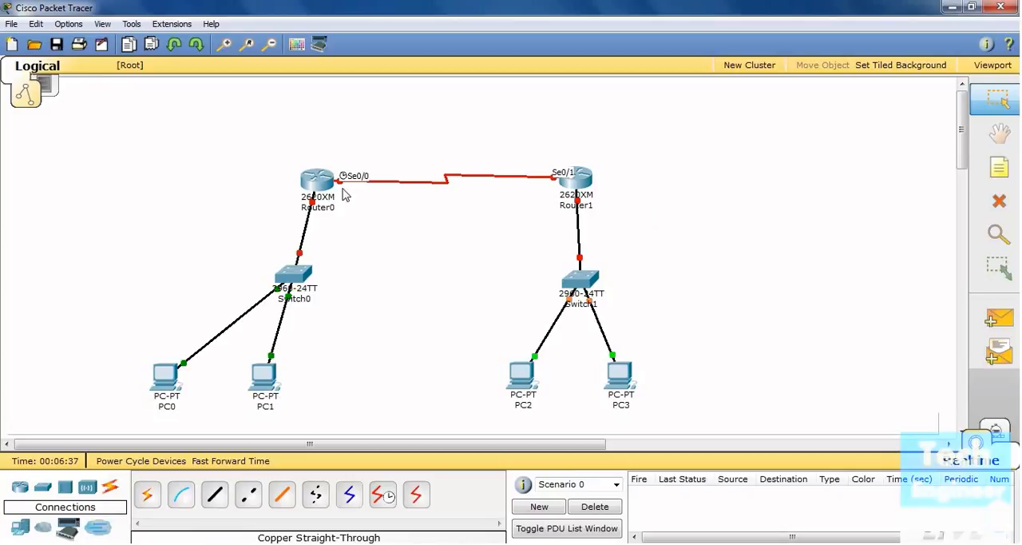
mouse_move(557, 184)
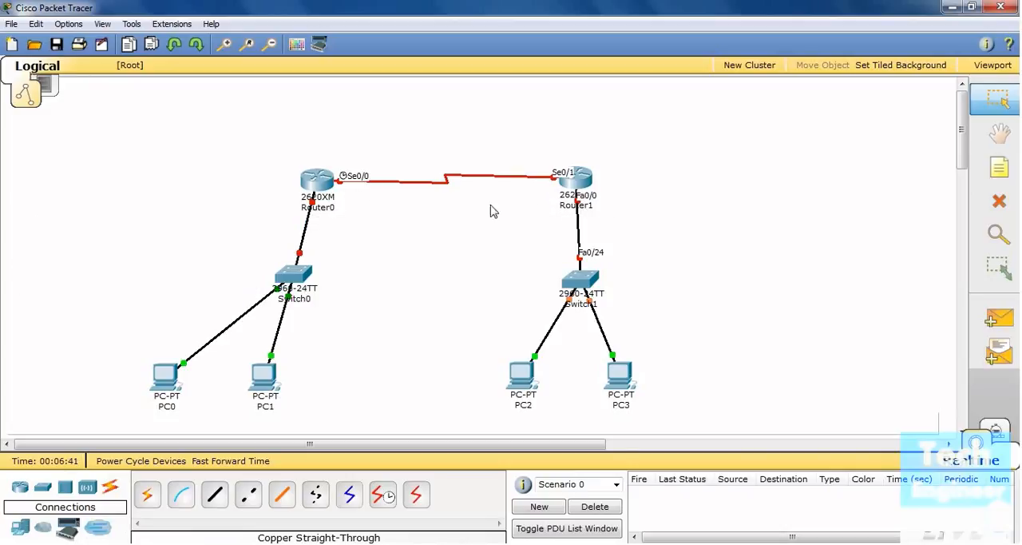
mouse_move(329, 208)
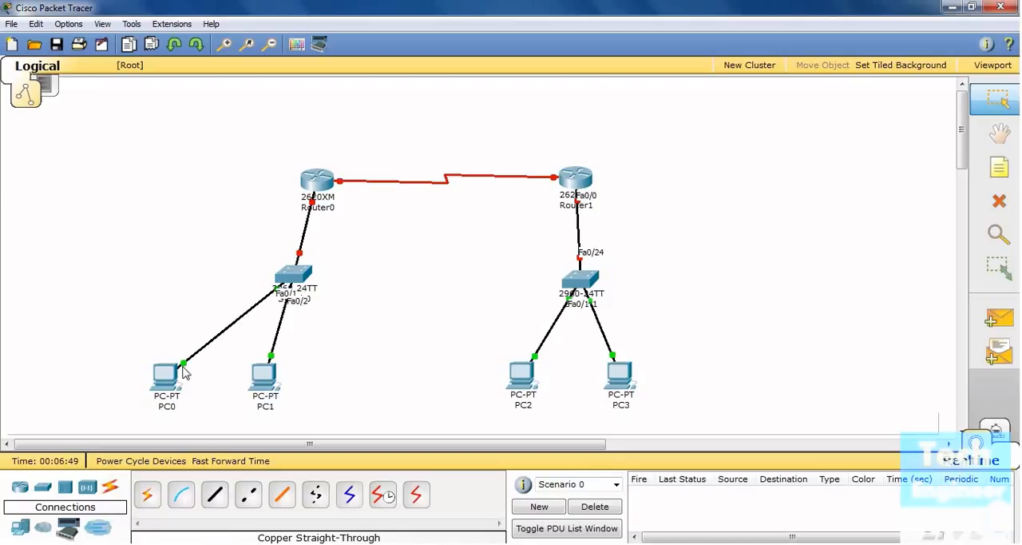
mouse_move(286, 294)
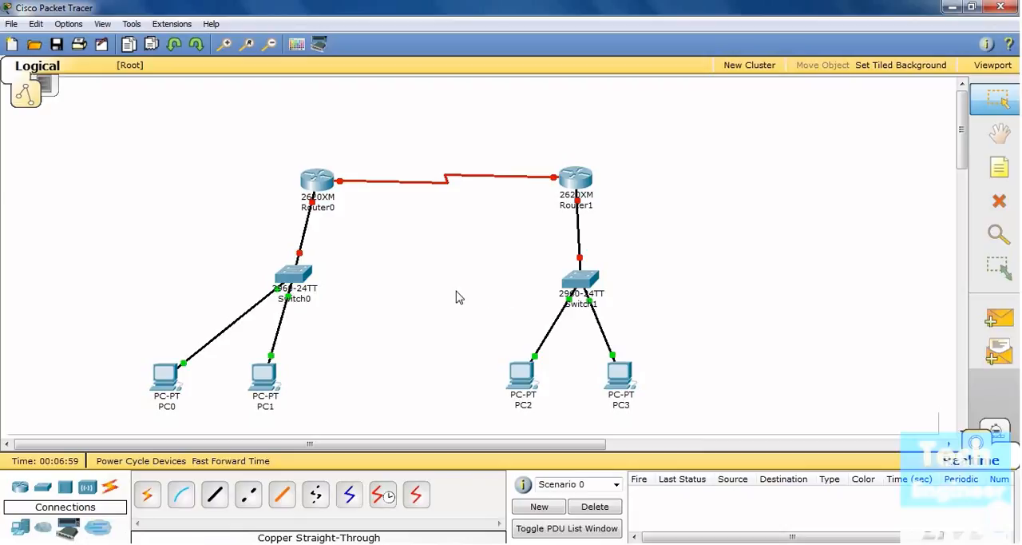
mouse_move(515, 386)
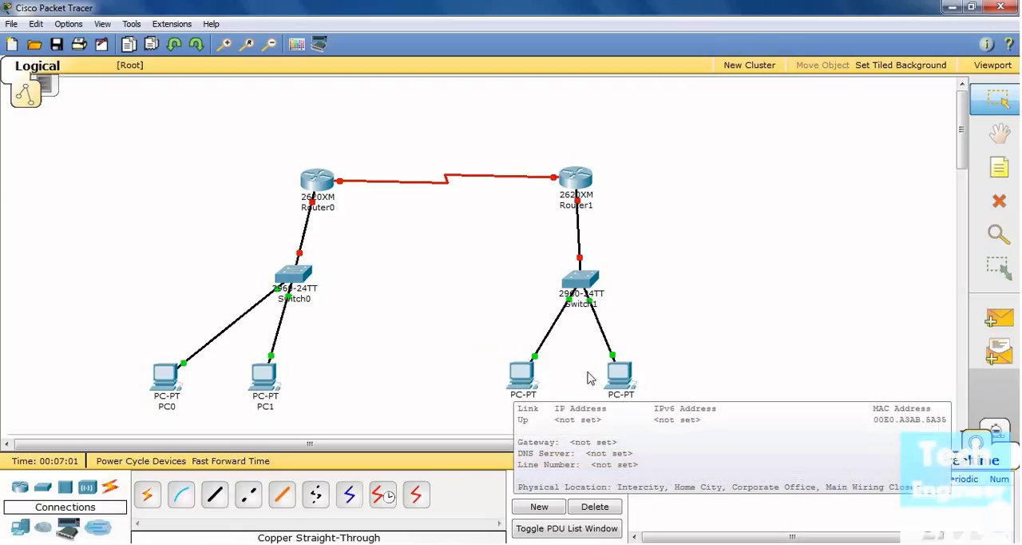
mouse_move(621, 378)
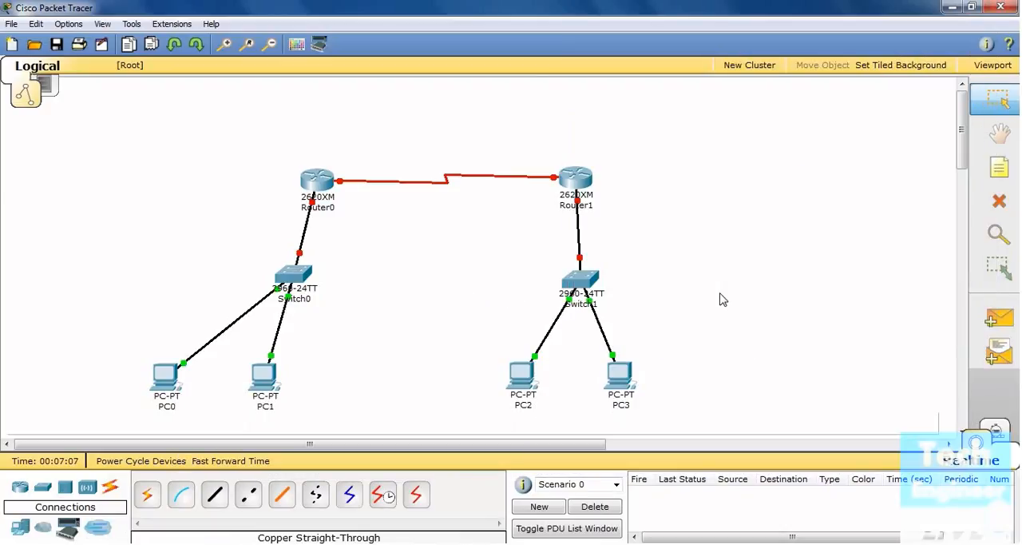
Shift PC1 slightly away from PC0 below Switch0 and check its network details
left_click_drag(266, 390, 272, 396)
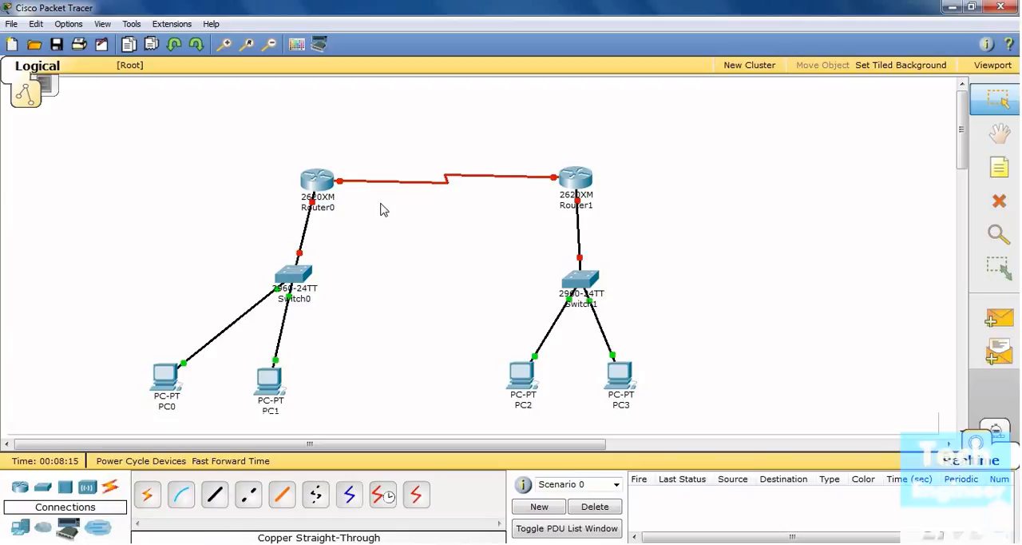
left_click_drag(274, 381, 258, 380)
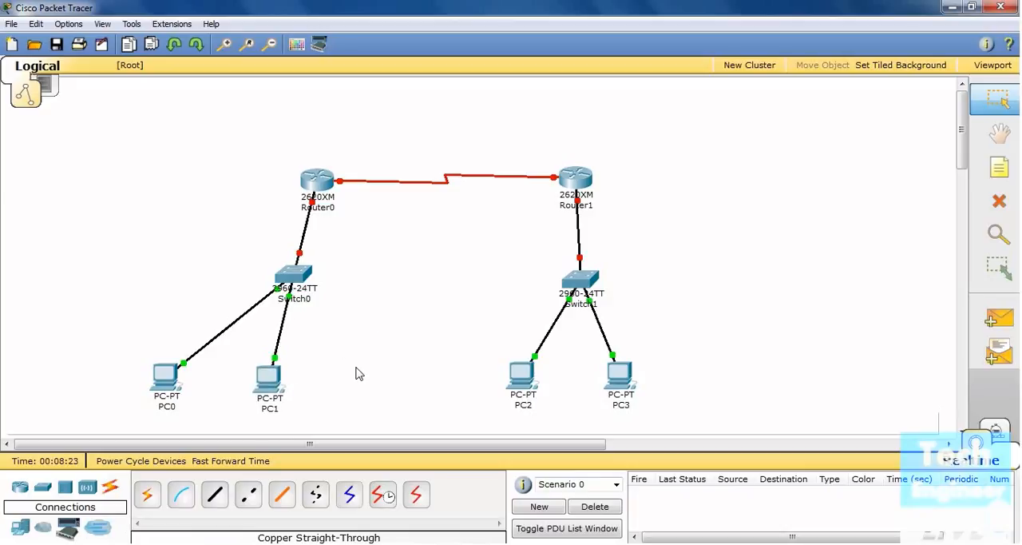
mouse_move(270, 379)
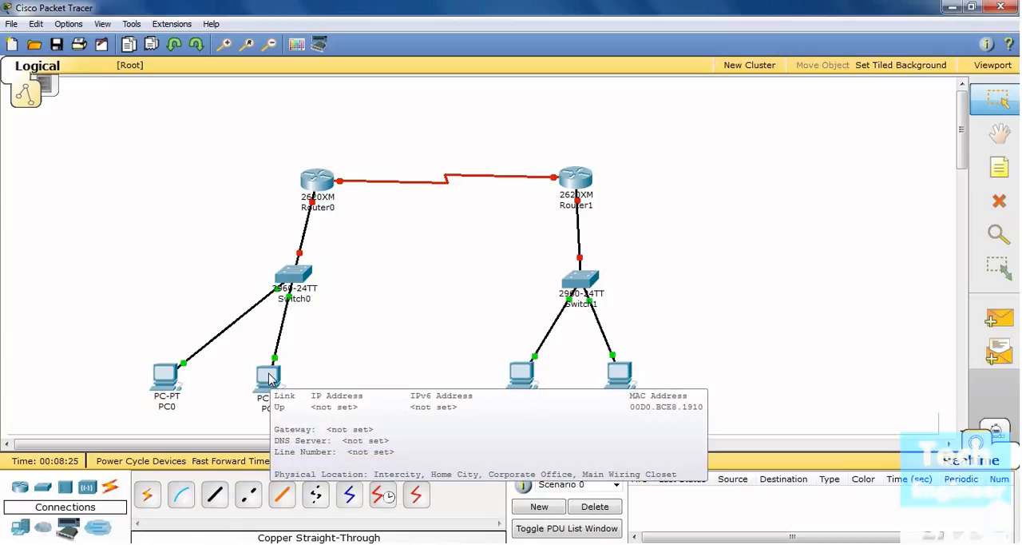